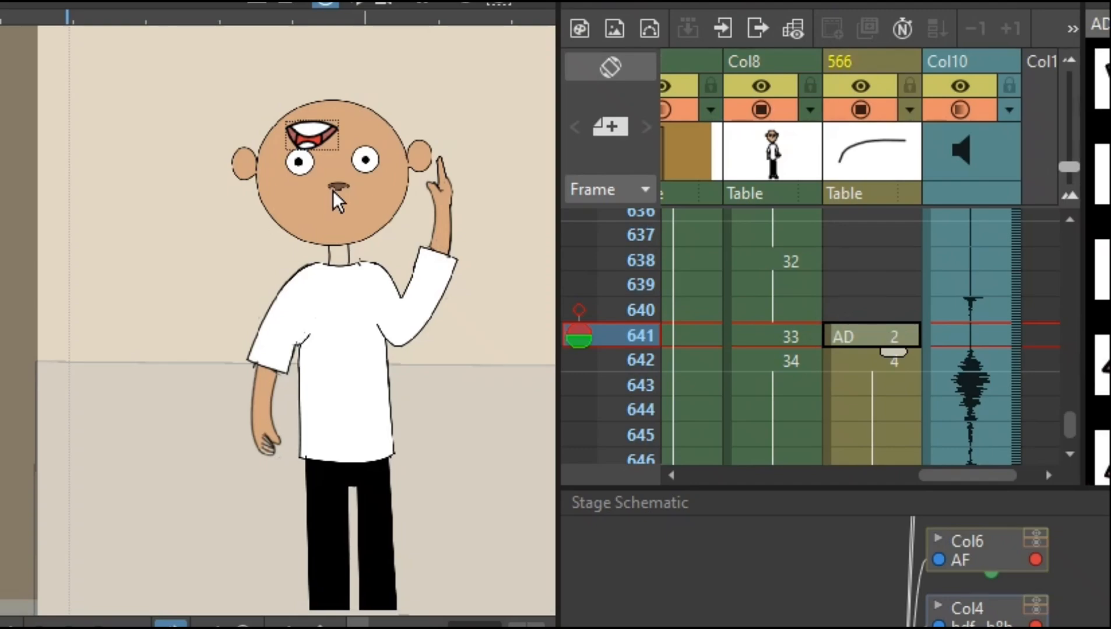
# Copy the mouth drawn in column 566 at frame 641 and paste it into Col8's character drawing at the same frame.
pyautogui.moveTo(244, 114)
pyautogui.mouseDown()
pyautogui.moveTo(266, 91)
pyautogui.moveTo(296, 87)
pyautogui.mouseUp()
pyautogui.moveTo(374, 128); pyautogui.dragTo(352, 160)
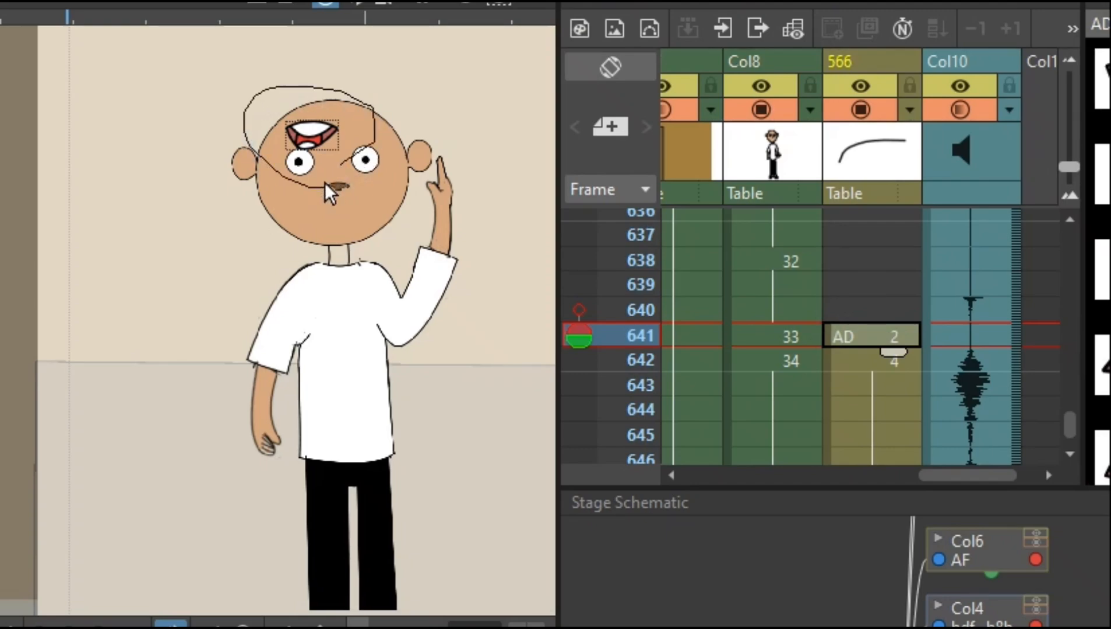
pyautogui.moveTo(309, 203); pyautogui.dragTo(309, 203)
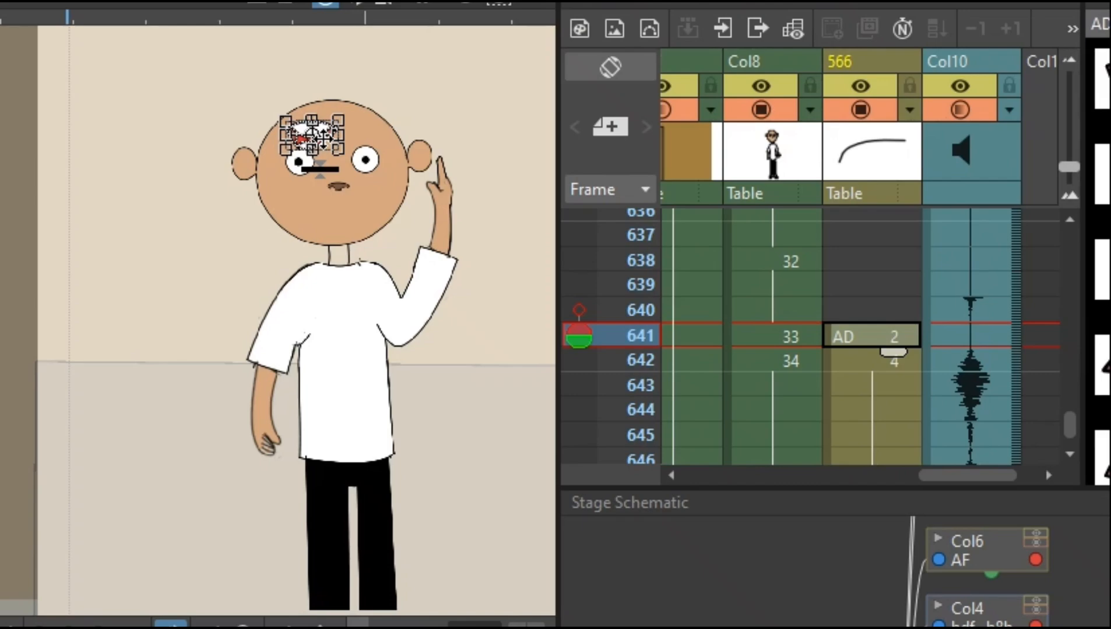
pyautogui.click(764, 334)
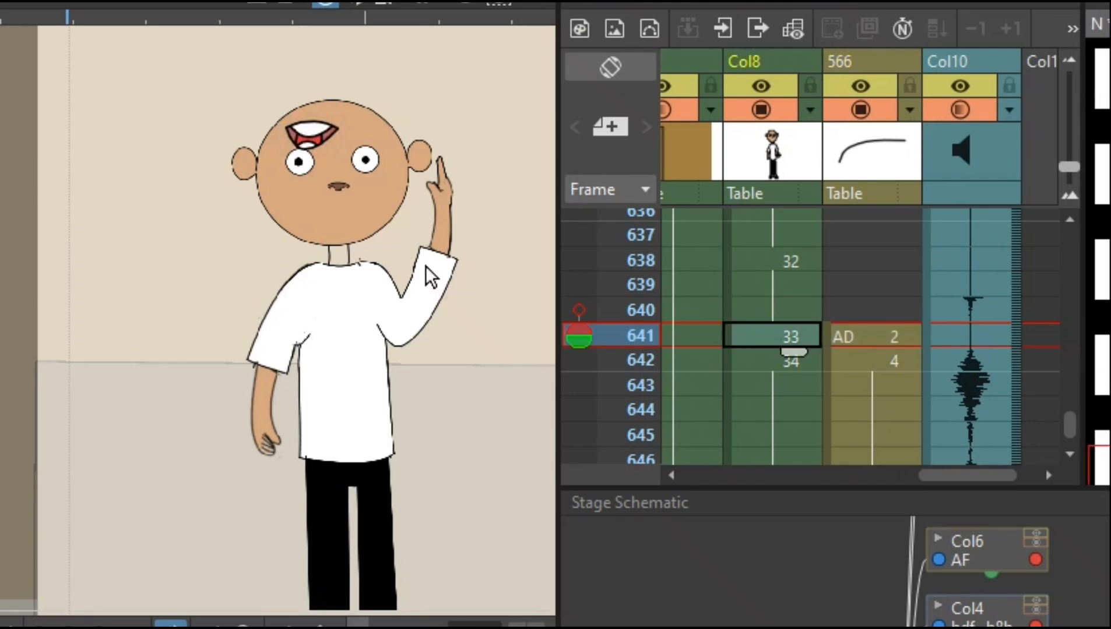
pyautogui.hotkey('ctrl', 'v')
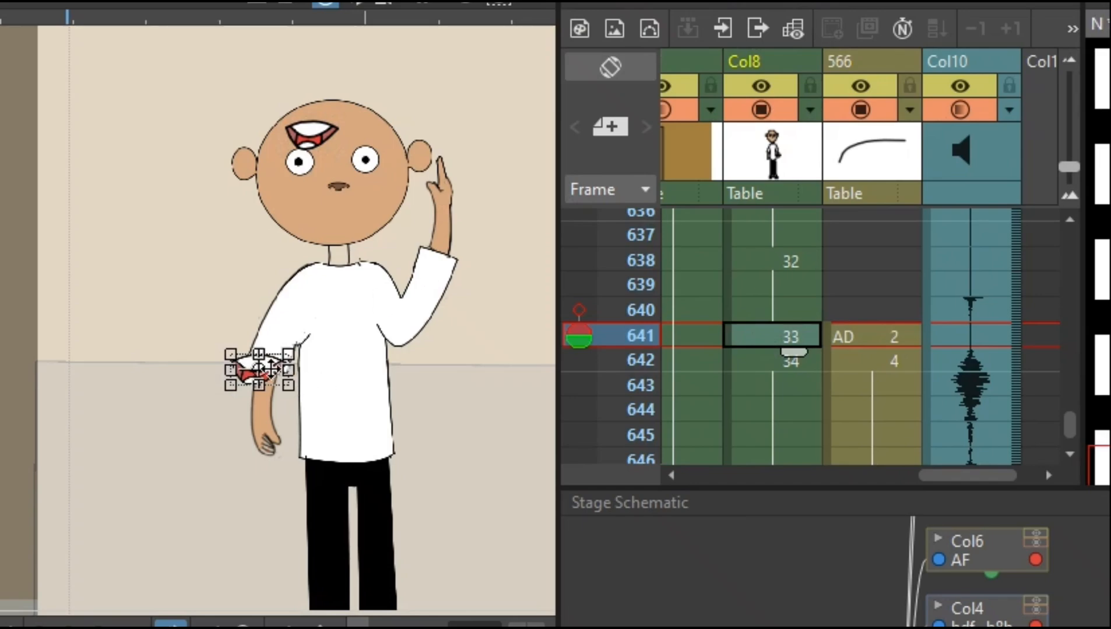
# Move the pasted mouth onto the lower face, centred just below the character's nose.
pyautogui.moveTo(271, 368)
pyautogui.mouseDown()
pyautogui.moveTo(339, 300)
pyautogui.moveTo(354, 200)
pyautogui.moveTo(352, 220)
pyautogui.mouseUp()
pyautogui.scroll(2, 352, 221)
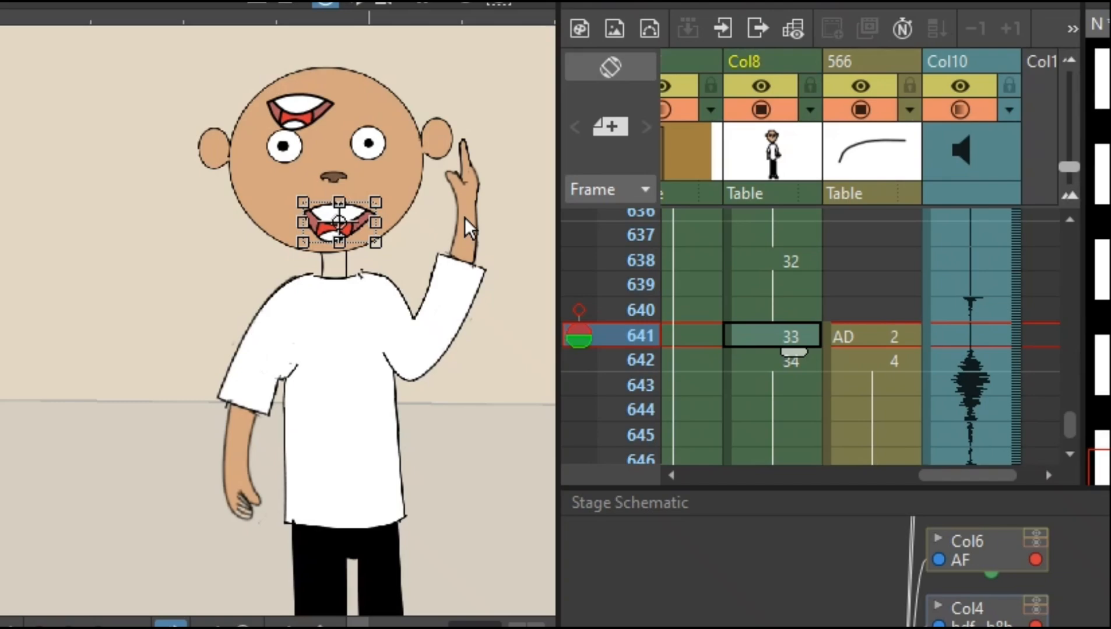
pyautogui.press('Left')
pyautogui.press('Left')
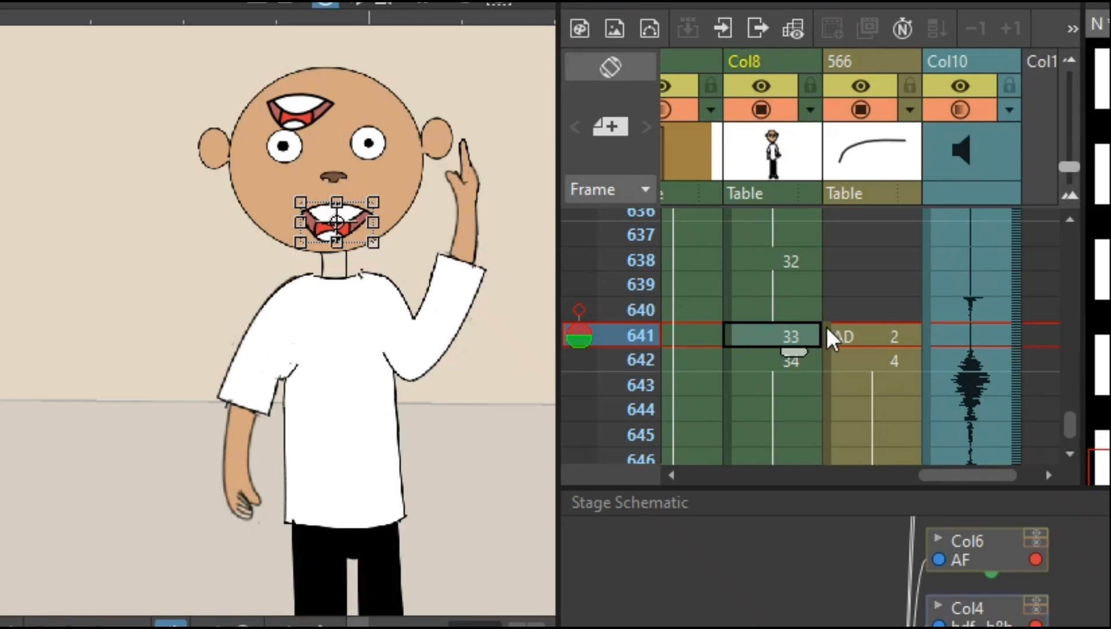
# Delete the column 566 mouth cell at frame 641.
pyautogui.click(846, 330)
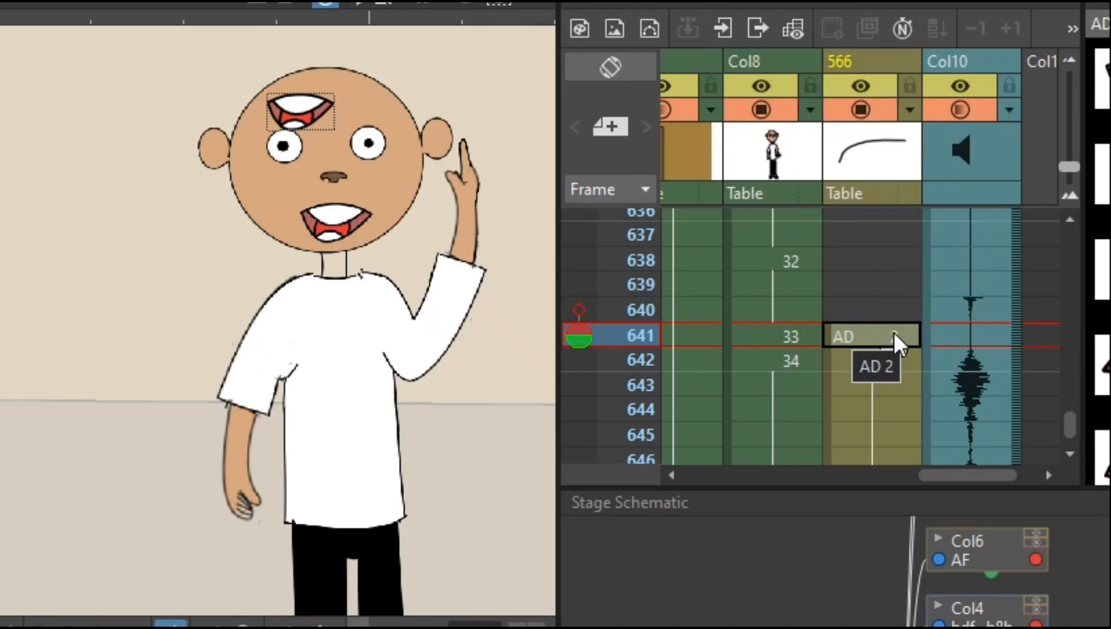
pyautogui.click(880, 343)
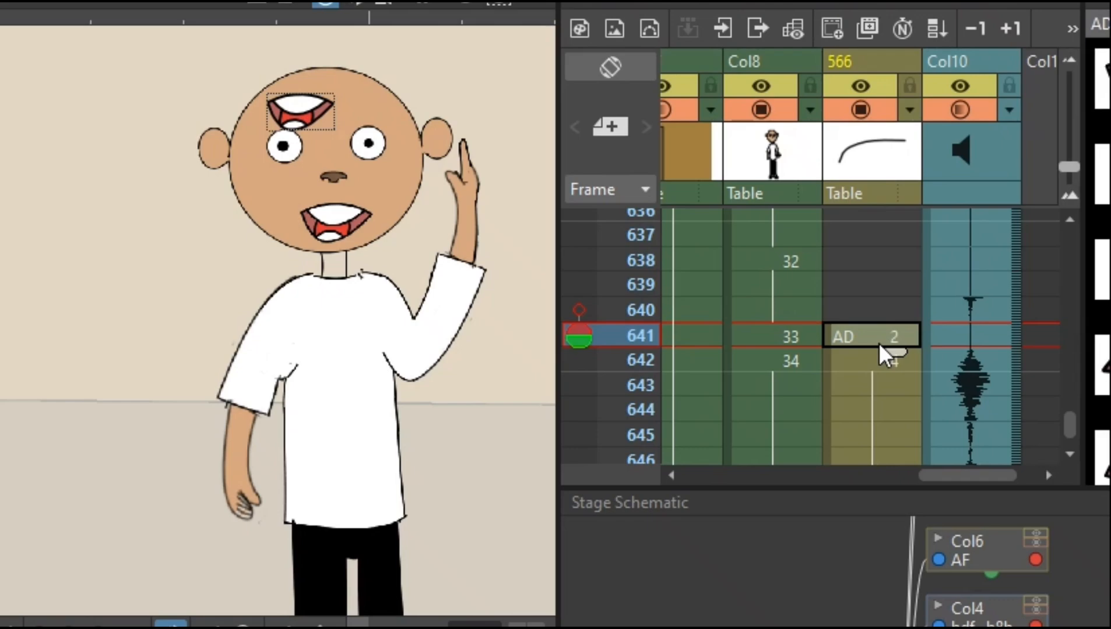
pyautogui.press('Delete')
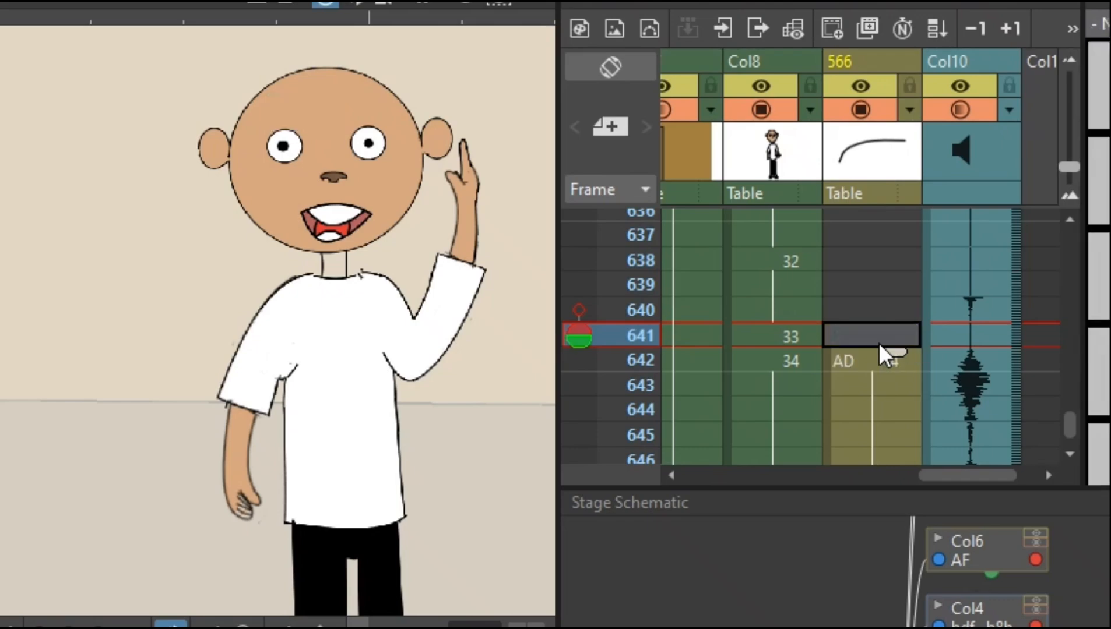
# Copy column 566's mouth at frame 642 into Col8's drawing at that frame and place it below the nose.
pyautogui.click(840, 357)
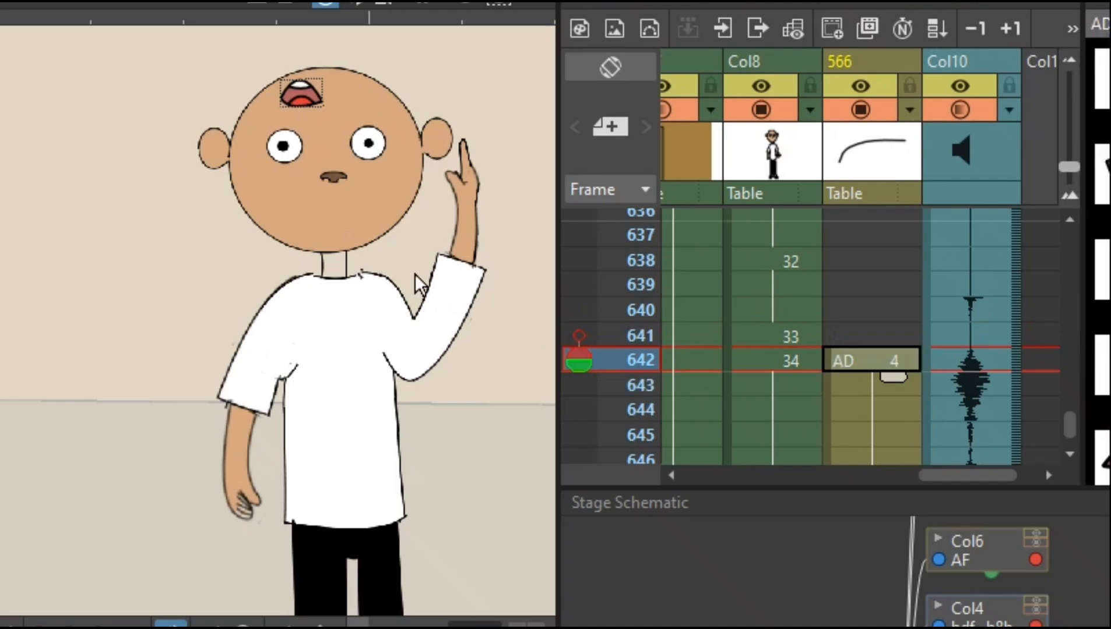
pyautogui.moveTo(270, 143); pyautogui.dragTo(244, 92)
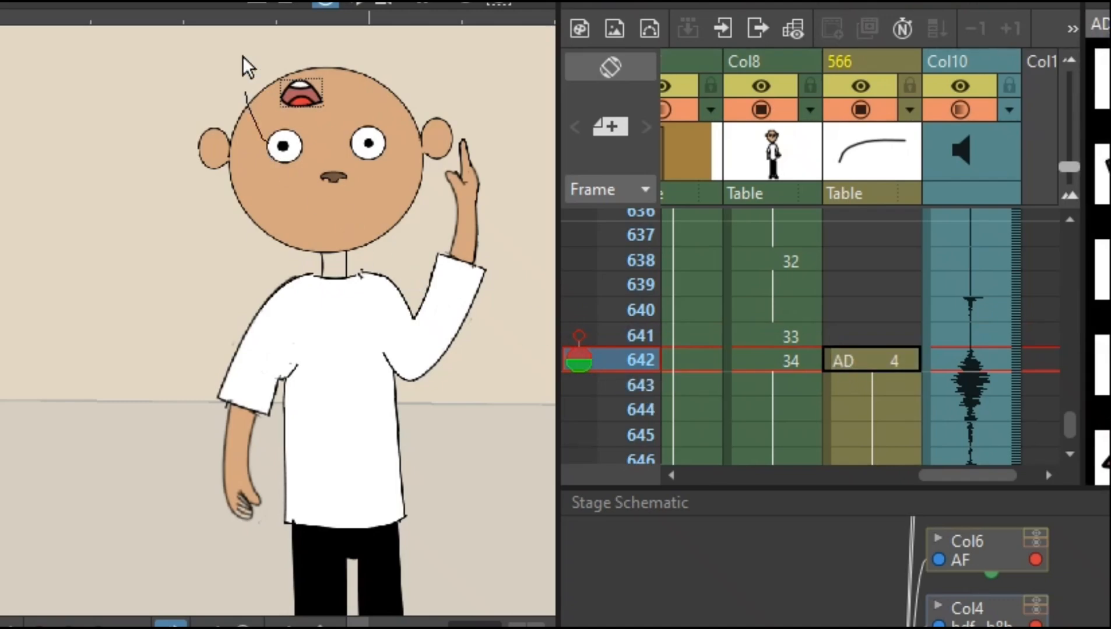
pyautogui.moveTo(374, 144)
pyautogui.mouseDown()
pyautogui.moveTo(275, 147)
pyautogui.moveTo(253, 135)
pyautogui.mouseUp()
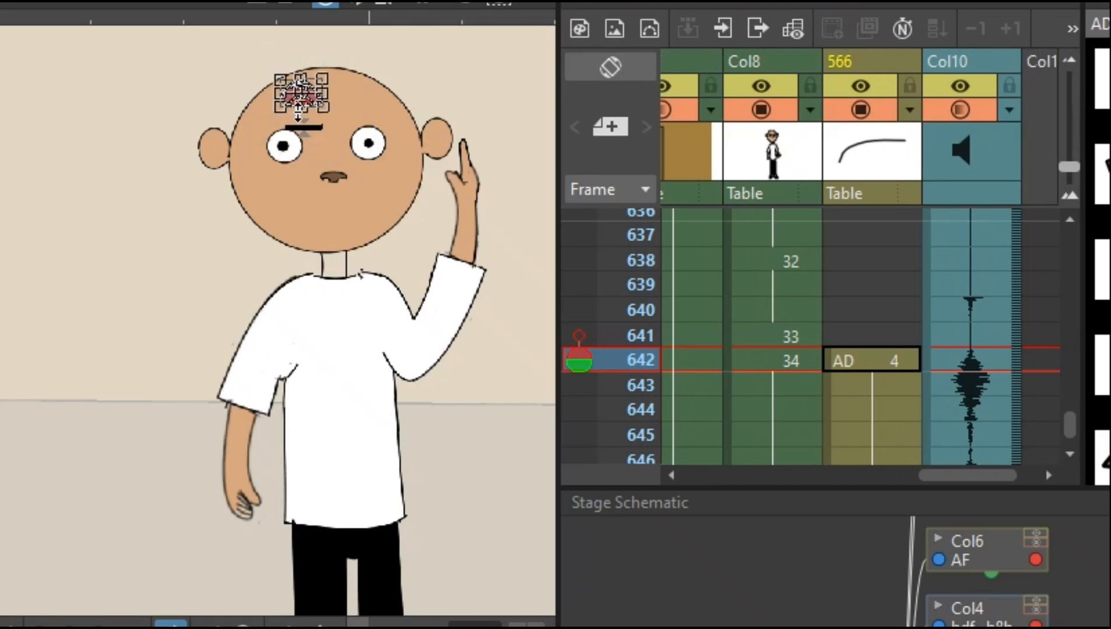
pyautogui.click(781, 357)
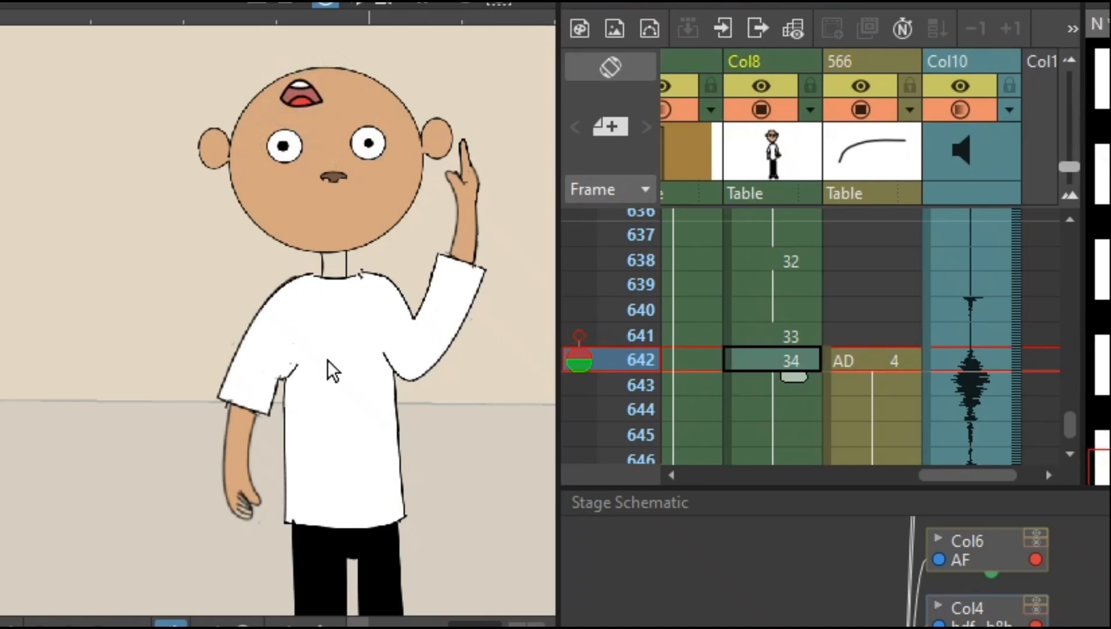
pyautogui.click(221, 376)
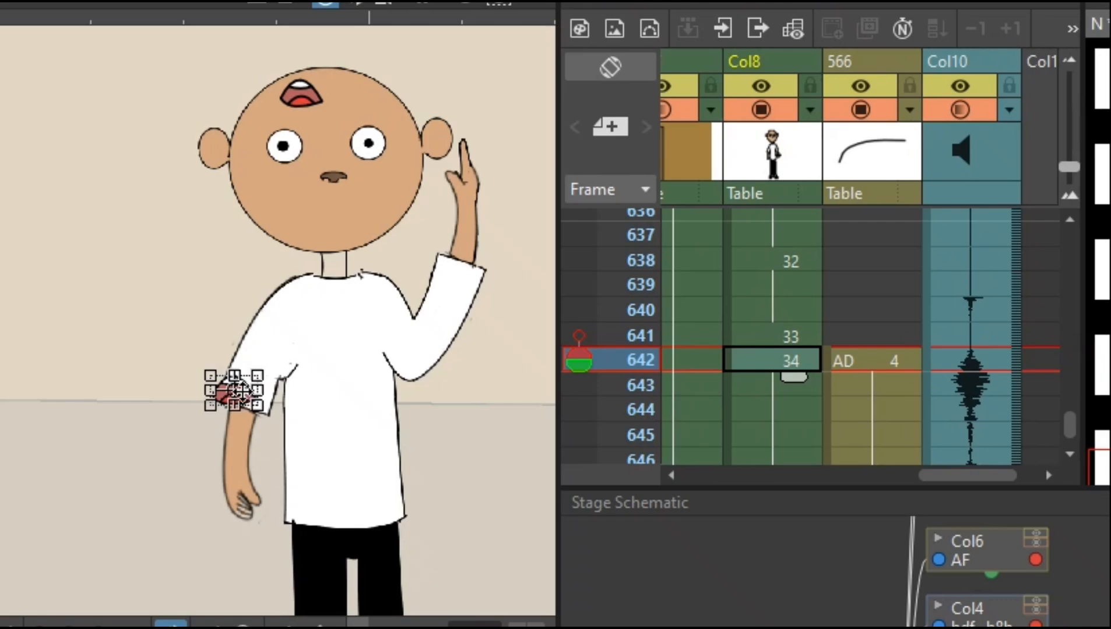
pyautogui.moveTo(239, 390); pyautogui.dragTo(340, 224)
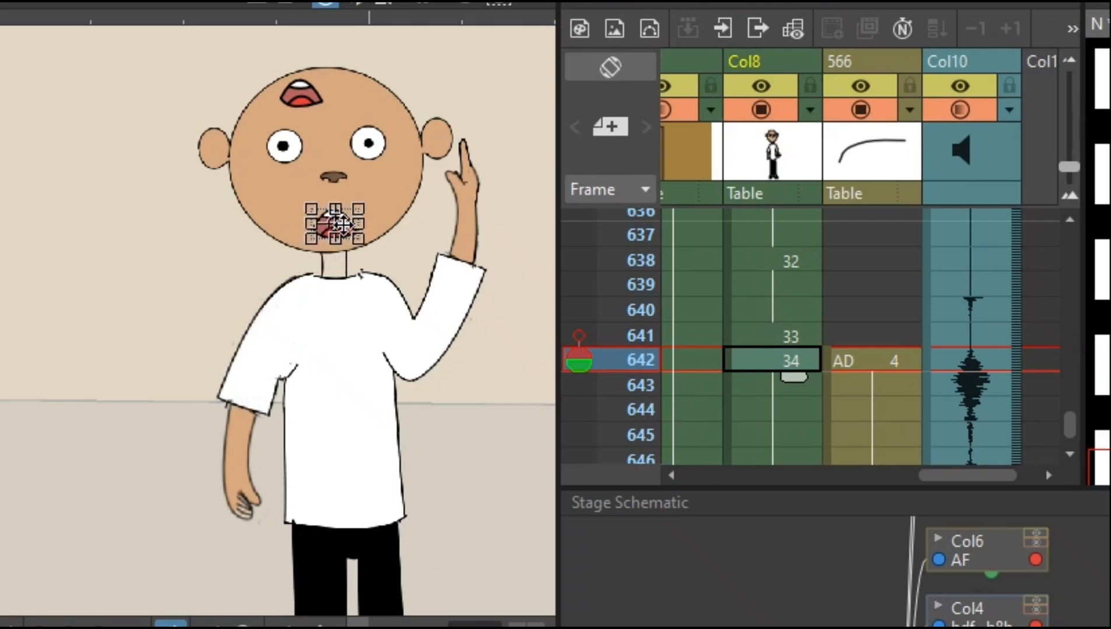
# Delete the column 566 mouth cells from frame 642 through frame 653.
pyautogui.click(866, 360)
pyautogui.scroll(-2, 872, 339)
pyautogui.scroll(2, 873, 339)
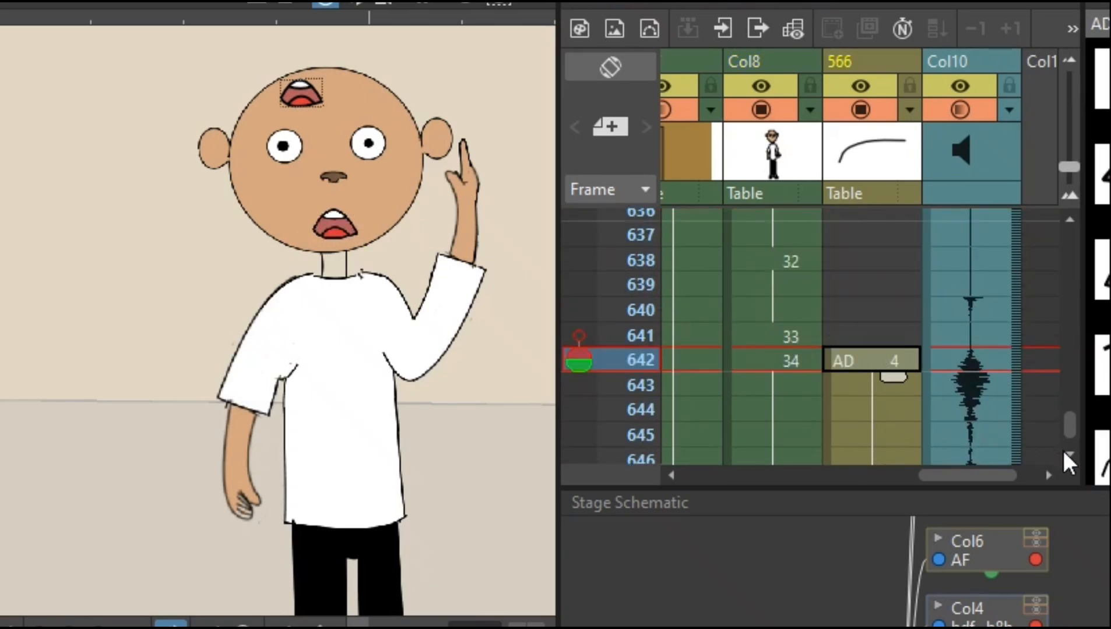
pyautogui.scroll(-5, 1064, 451)
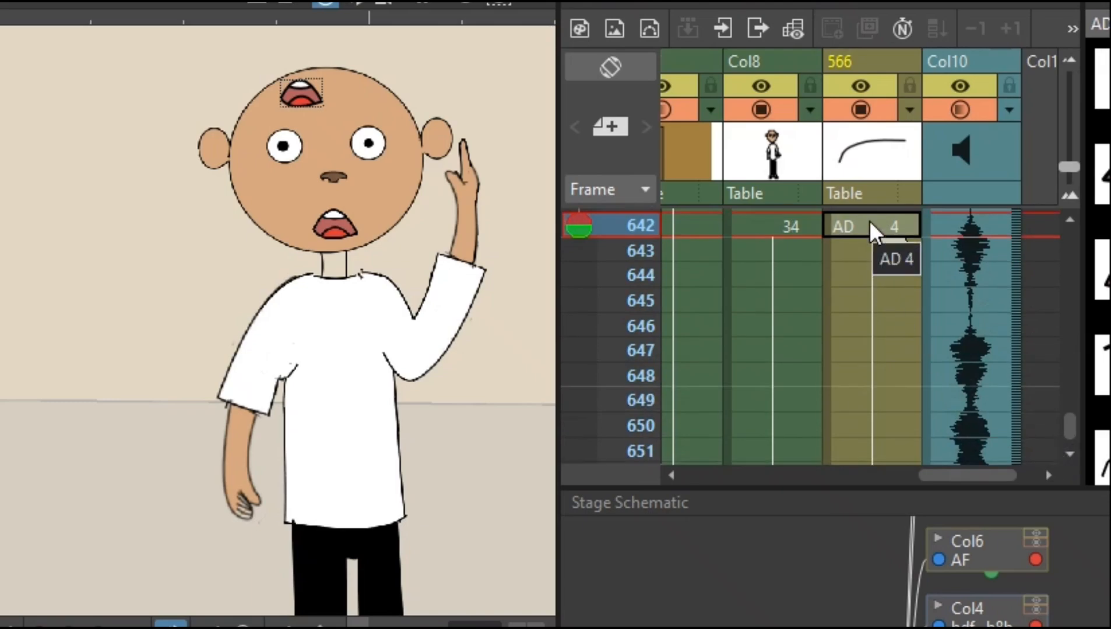
pyautogui.moveTo(870, 221); pyautogui.dragTo(890, 360)
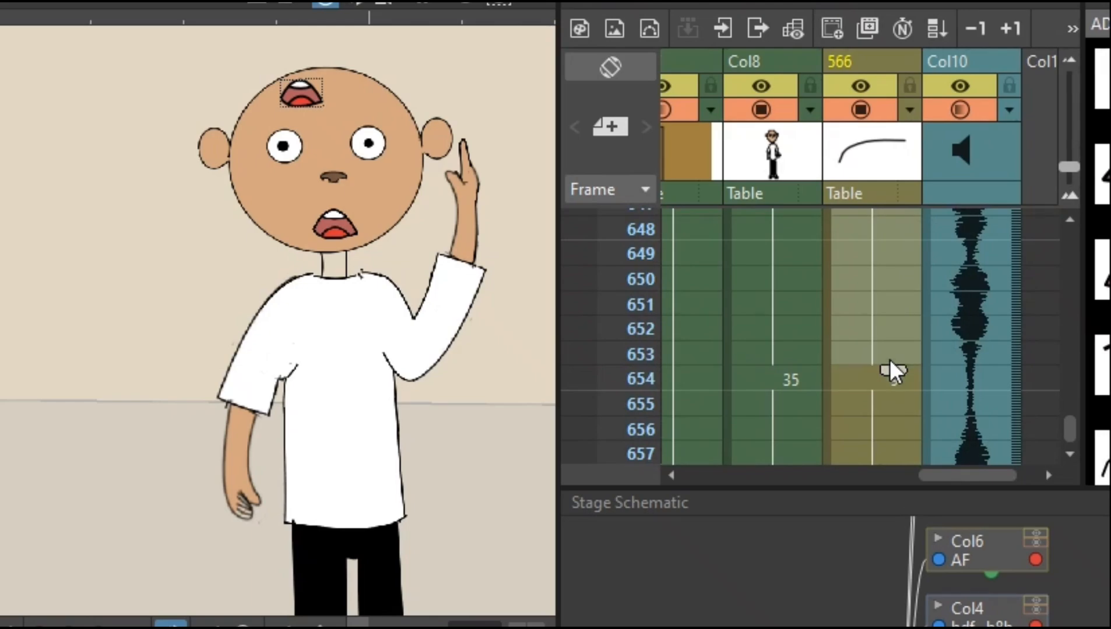
pyautogui.press('Delete')
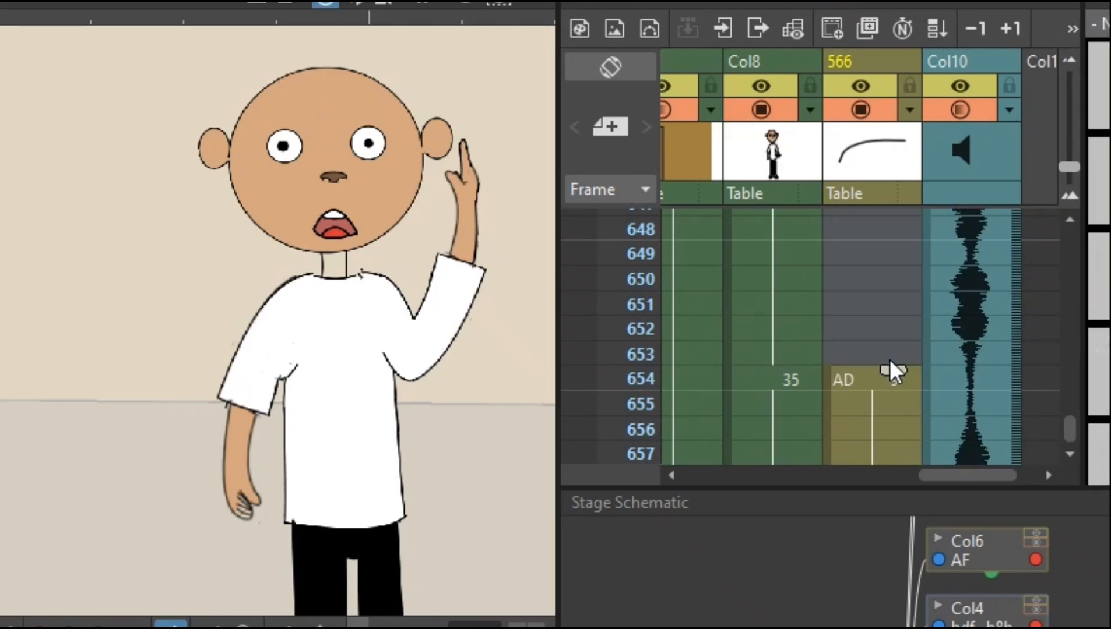
pyautogui.click(856, 330)
pyautogui.click(846, 299)
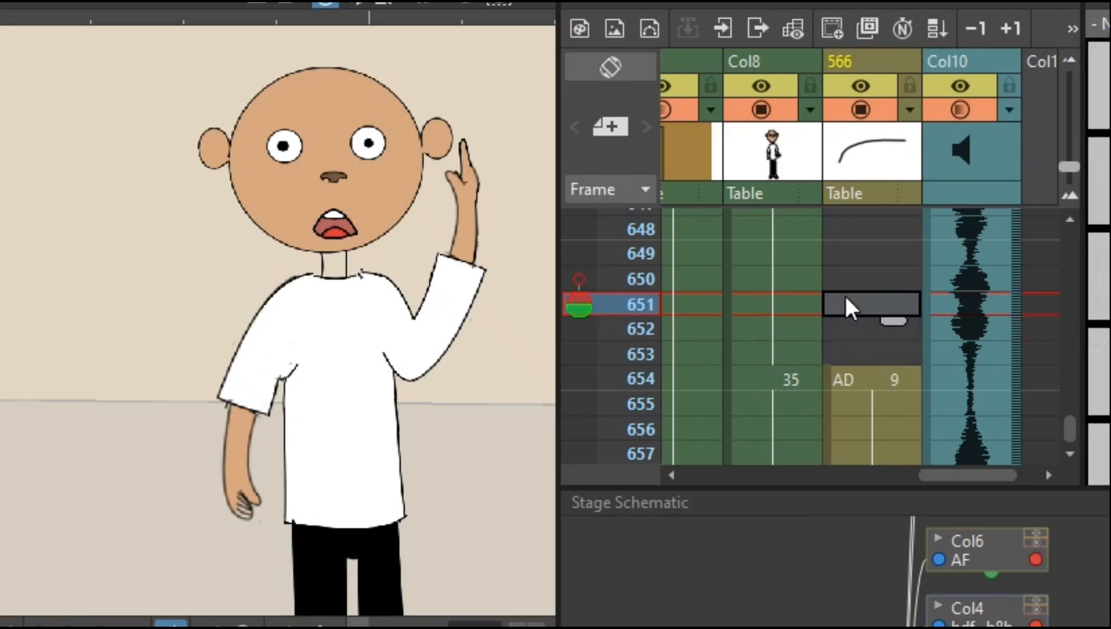
pyautogui.click(756, 330)
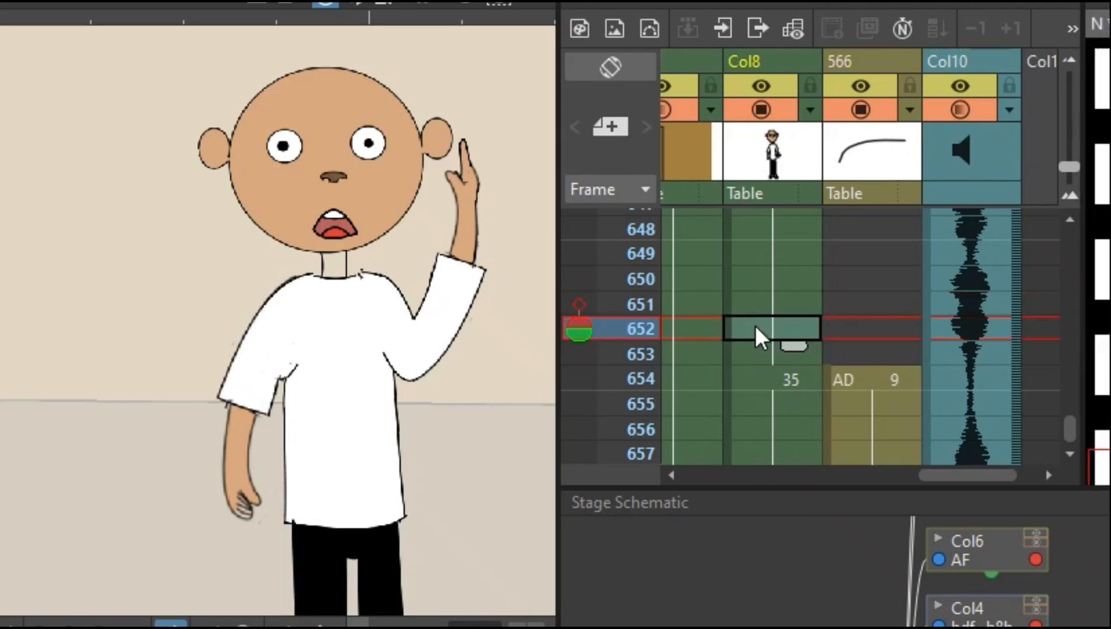
# Go to frame 654 of column 566 and limit the viewer to the camera area with the whole character in view.
pyautogui.click(871, 381)
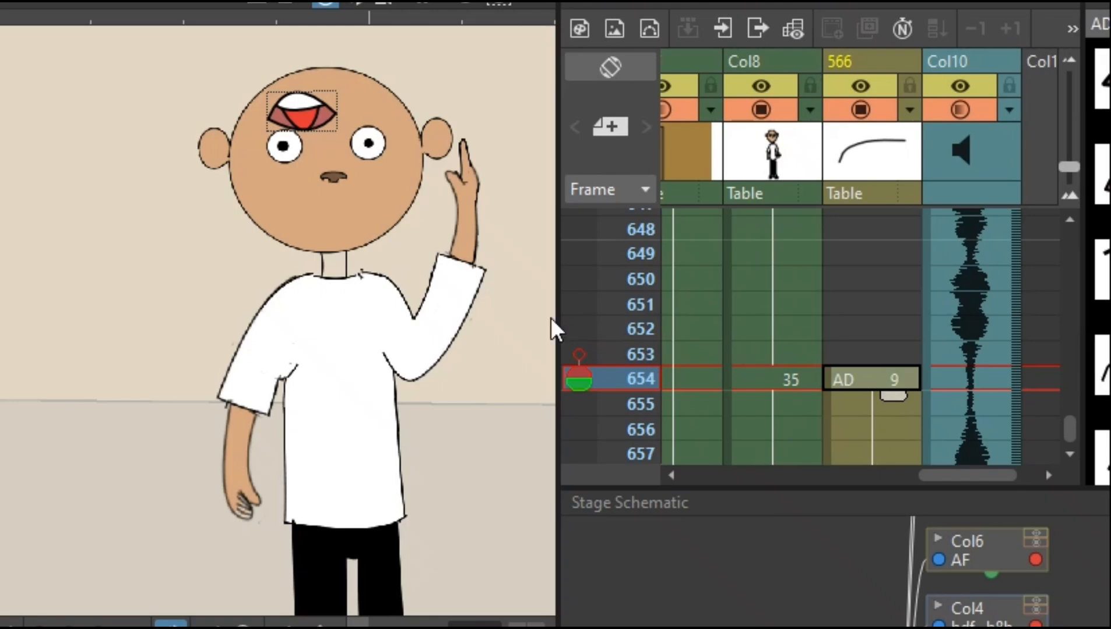
pyautogui.scroll(-4, 429, 280)
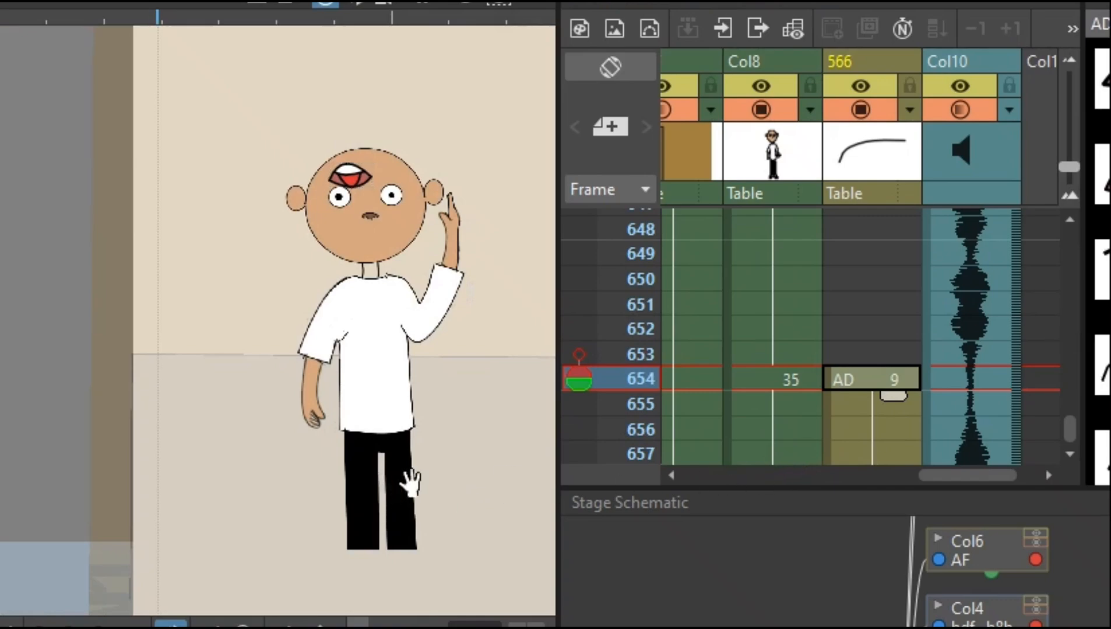
pyautogui.moveTo(447, 482); pyautogui.dragTo(328, 491)
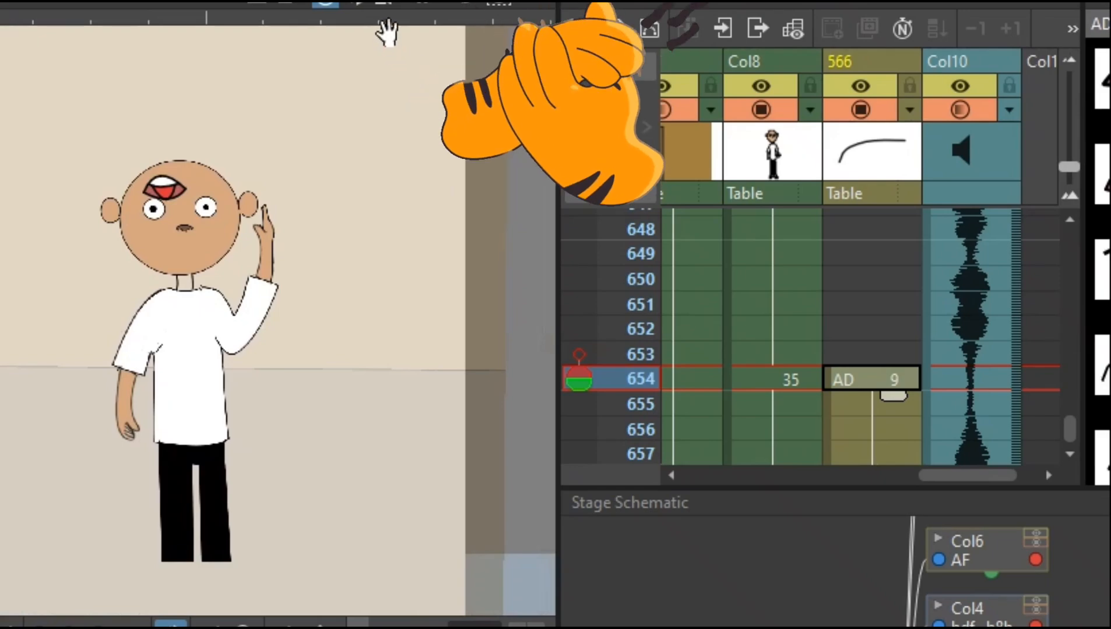
pyautogui.click(389, 3)
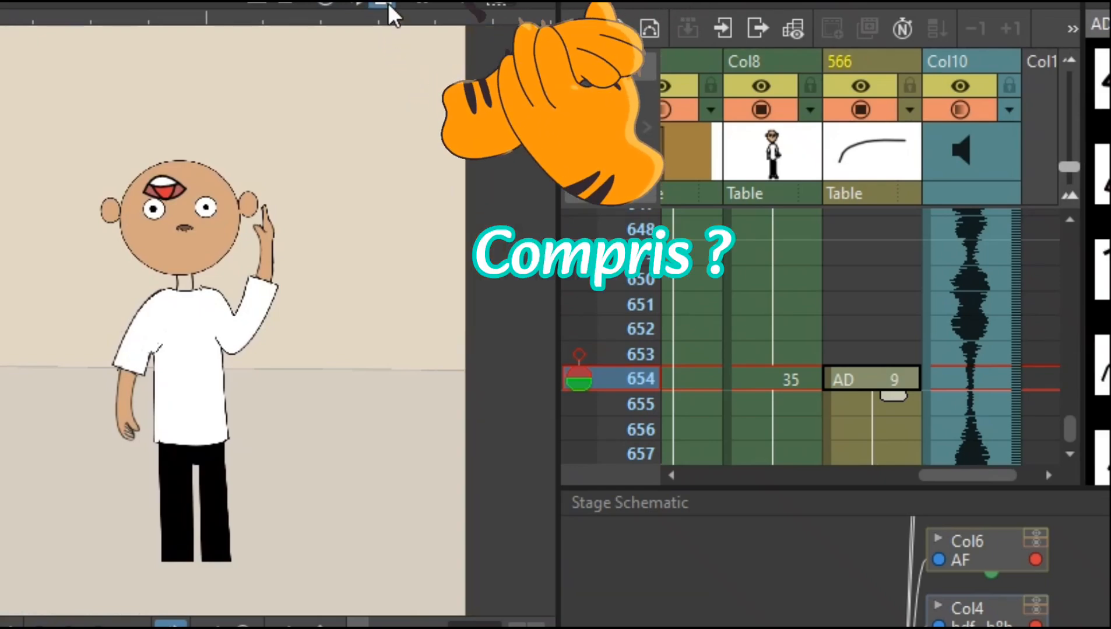
pyautogui.scroll(-1, 386, 147)
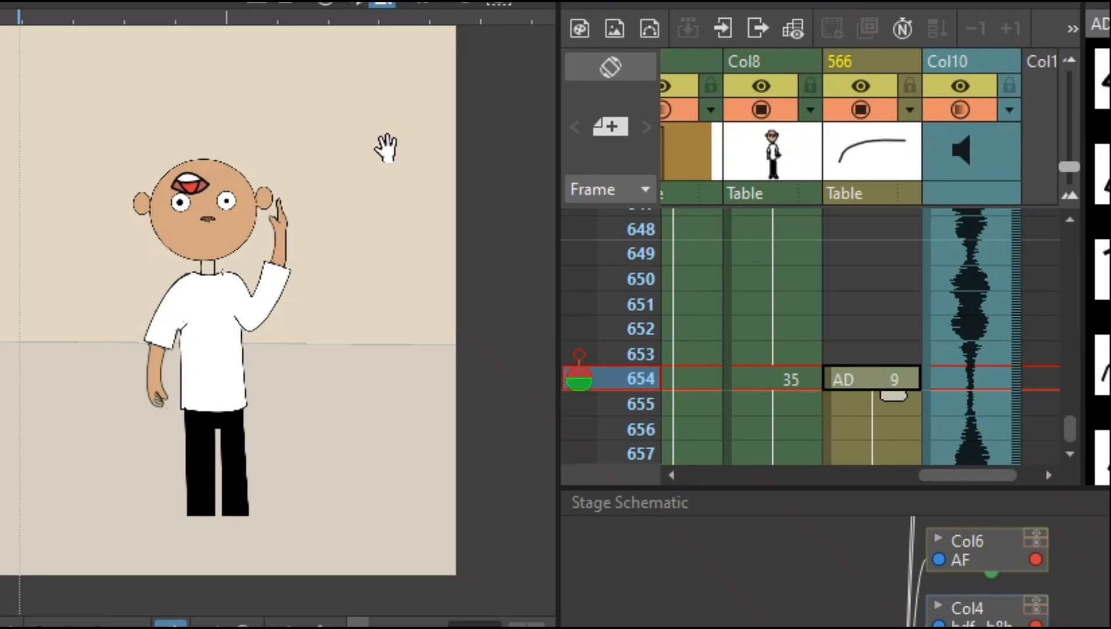
# Step through Col8 from frame 648 to frame 655 to check the mouth placement on the character.
pyautogui.click(568, 229)
pyautogui.doubleClick(772, 226)
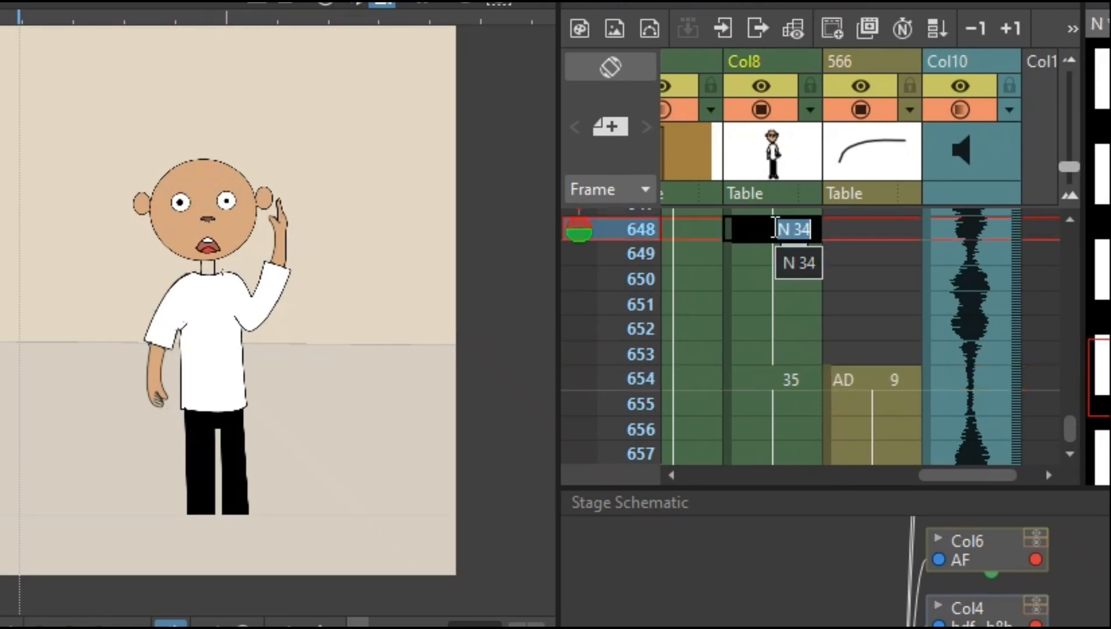
pyautogui.click(757, 255)
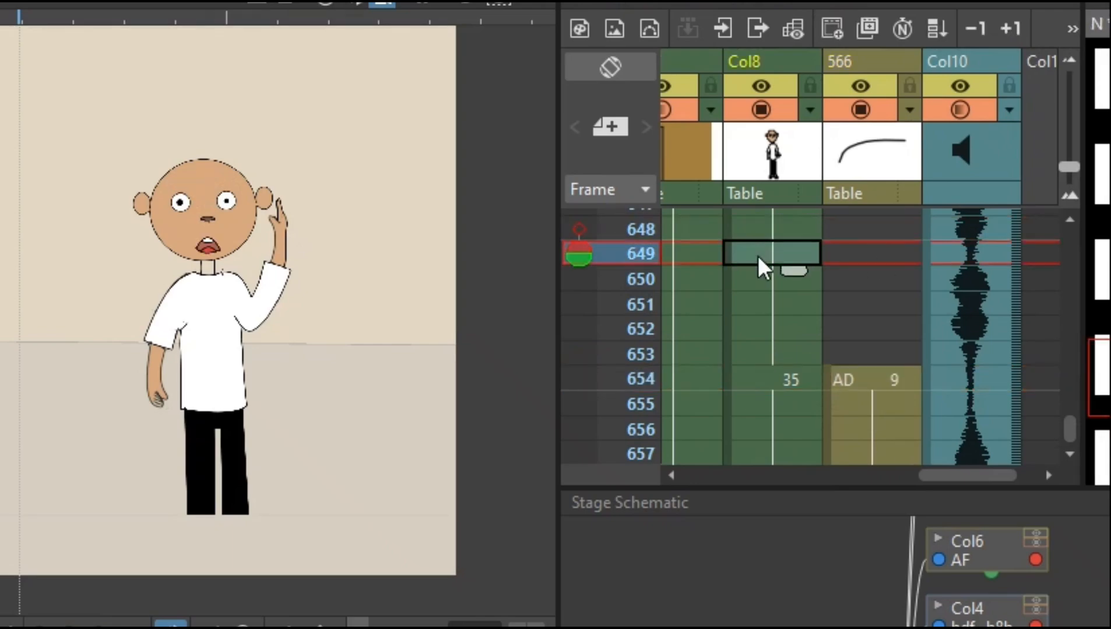
pyautogui.press('Down')
pyautogui.press('Down')
pyautogui.press('Down')
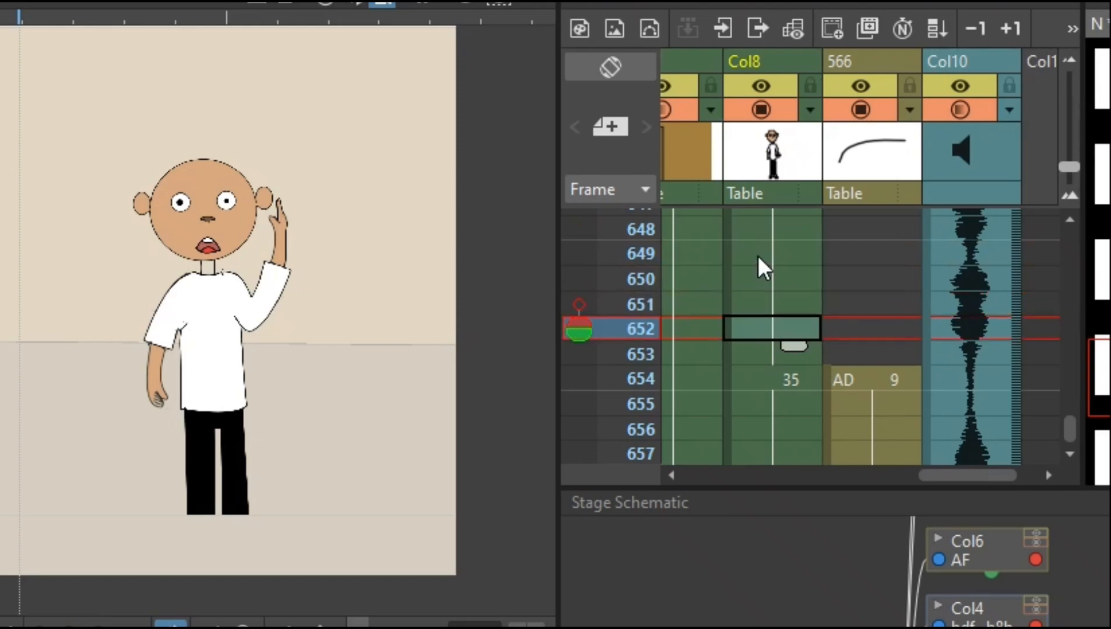
pyautogui.press('Down')
pyautogui.press('Down')
pyautogui.press('Down')
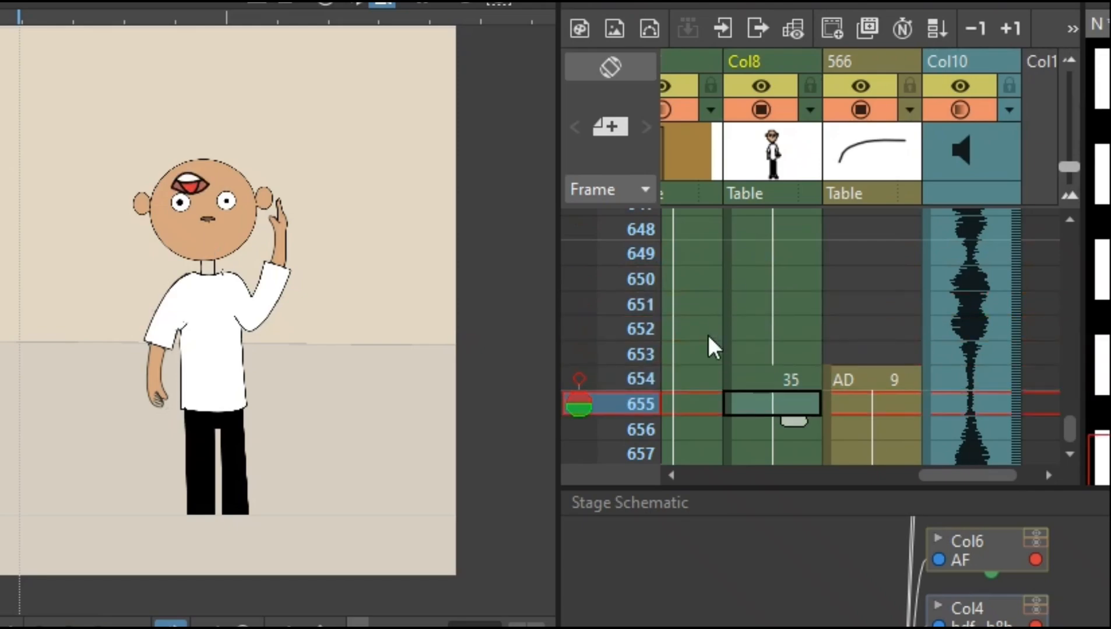
# Check the character's mouth in Col8 frame by frame from frame 633 to frame 638.
pyautogui.scroll(5, 709, 337)
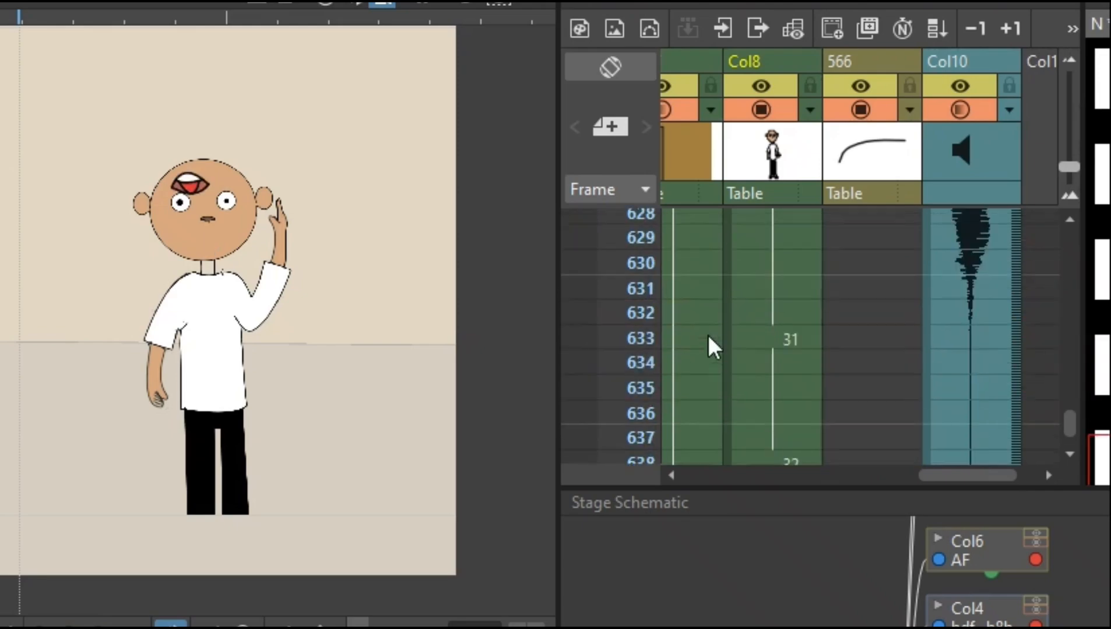
pyautogui.click(790, 327)
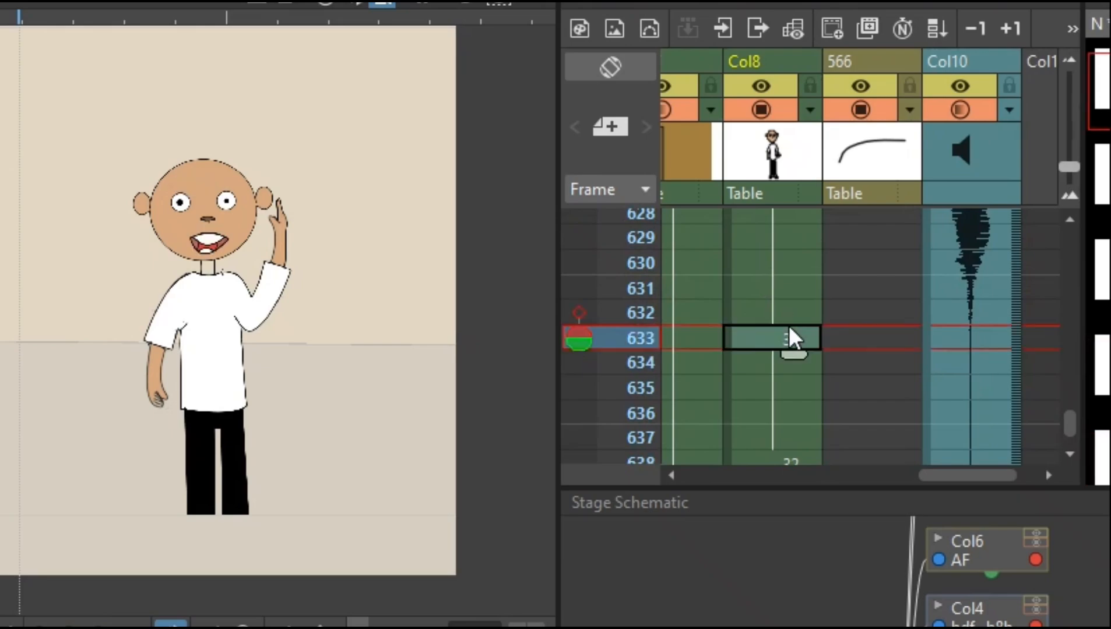
pyautogui.press('Down')
pyautogui.press('Down')
pyautogui.press('Down')
pyautogui.press('Down')
pyautogui.press('Down')
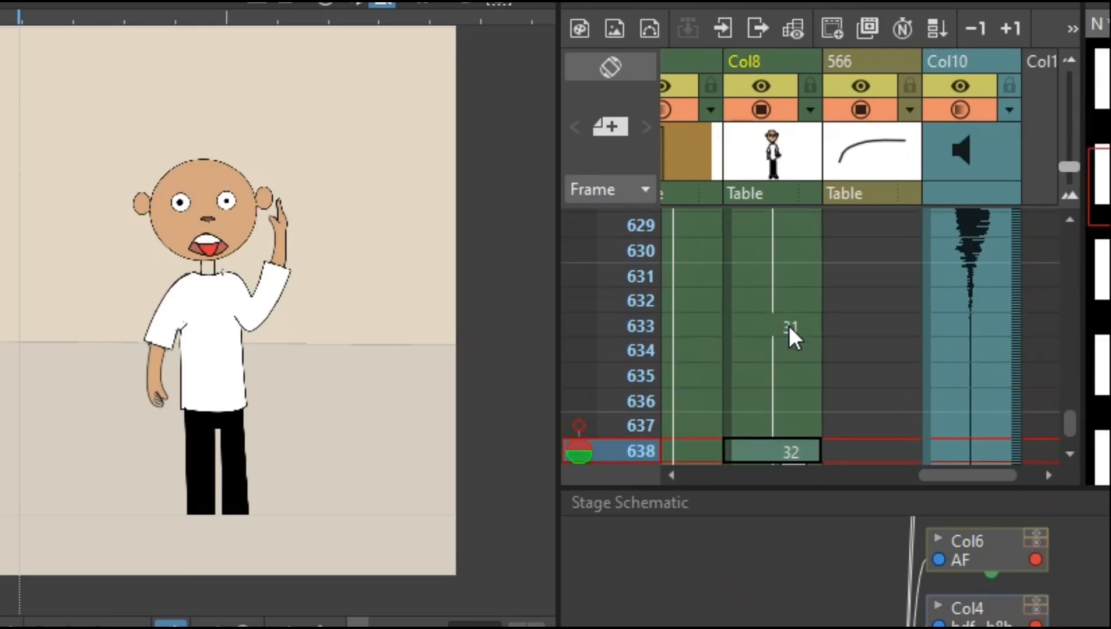
# Step through Col8 from frame 597 to frame 621 to examine how the mouth shapes follow the character drawings and sound.
pyautogui.scroll(8, 789, 325)
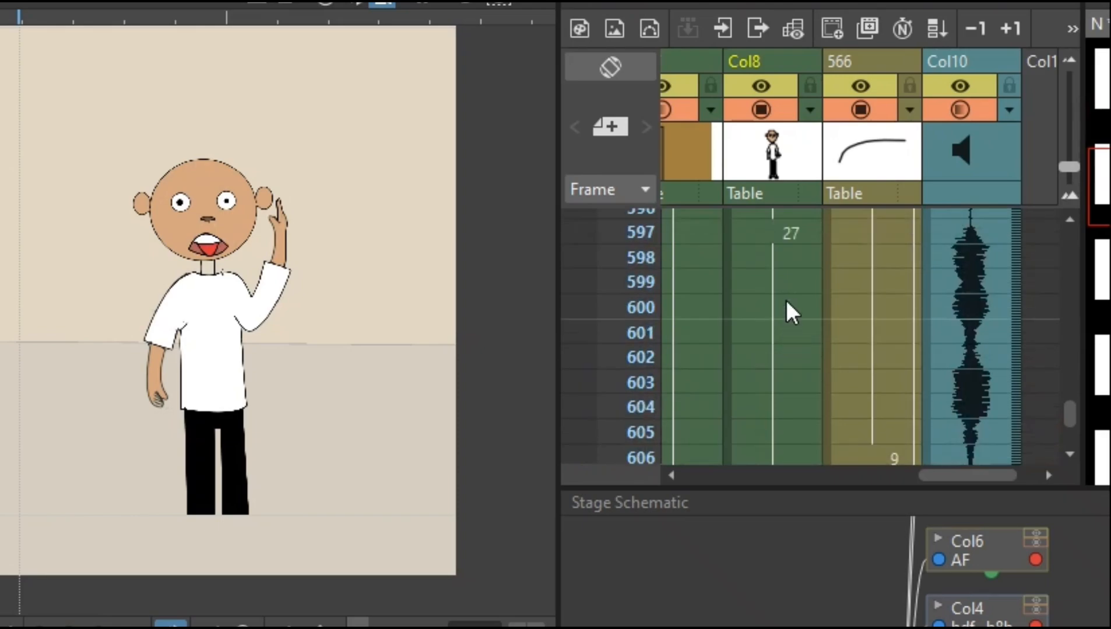
pyautogui.click(758, 233)
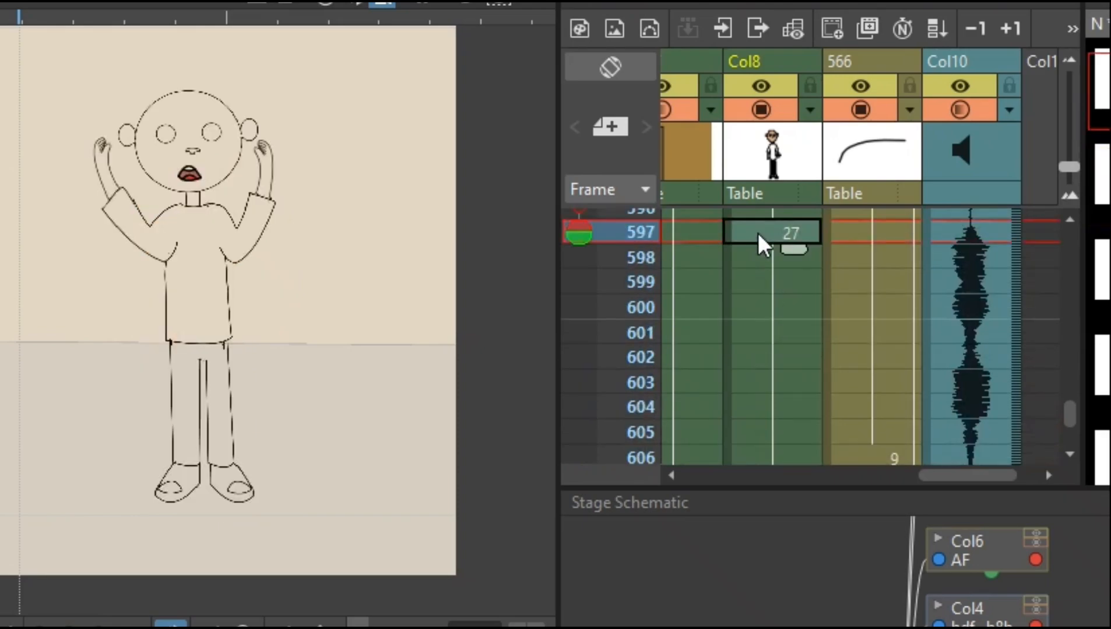
pyautogui.press('Down')
pyautogui.press('Down')
pyautogui.press('Down')
pyautogui.press('Down')
pyautogui.press('Down')
pyautogui.press('Down')
pyautogui.press('Down')
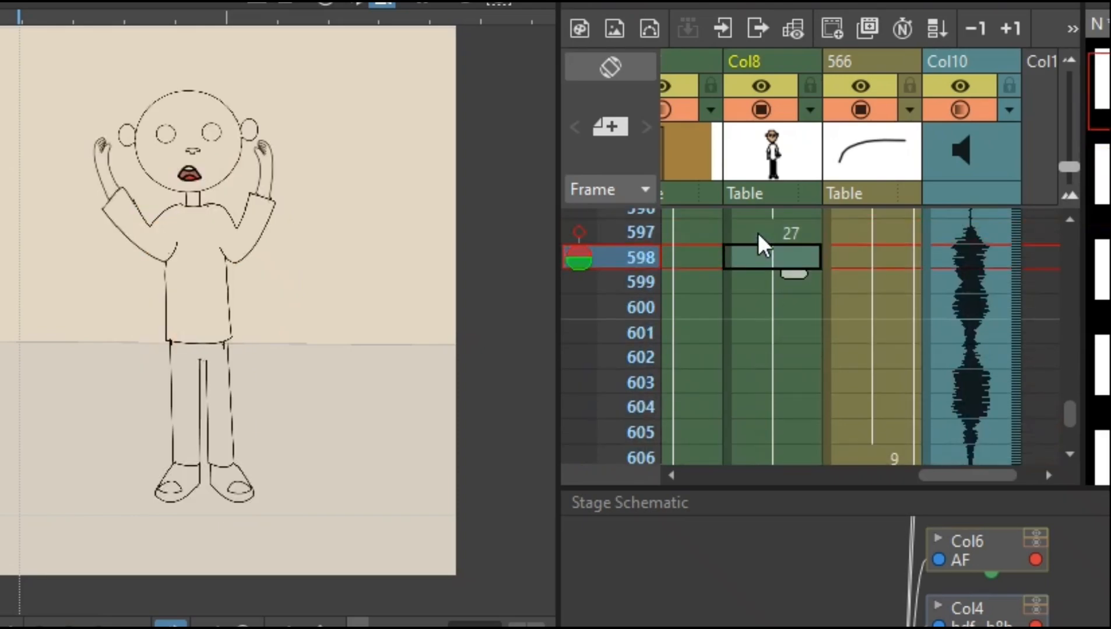
pyautogui.press('Down')
pyautogui.press('Down')
pyautogui.press('Down')
pyautogui.press('Down')
pyautogui.press('Down')
pyautogui.press('Down')
pyautogui.press('Down')
pyautogui.press('Down')
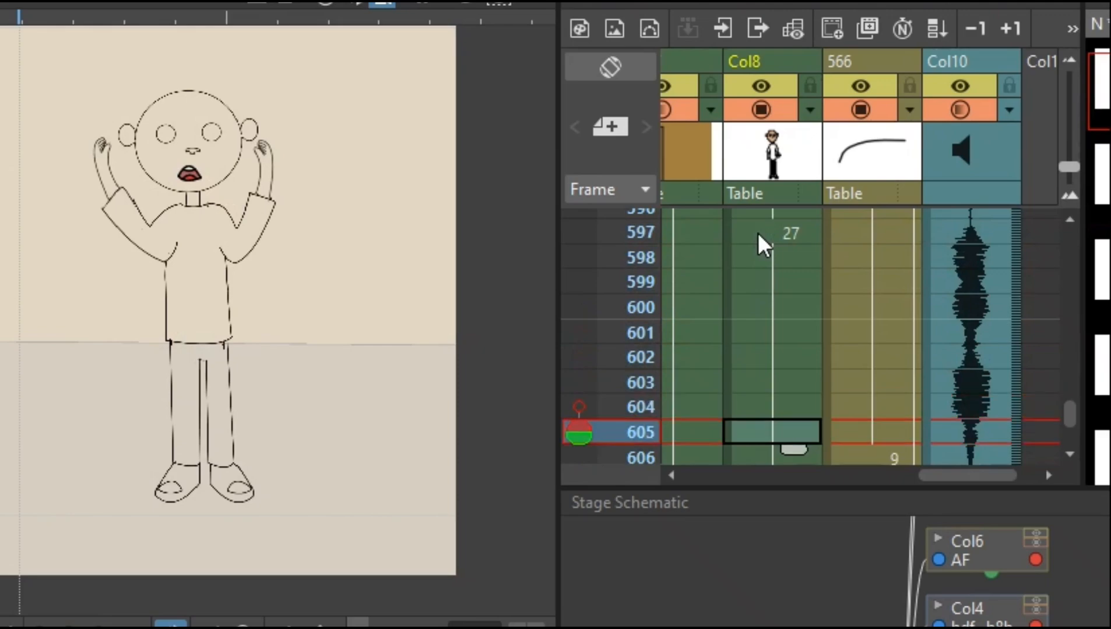
pyautogui.press('Down')
pyautogui.press('Down')
pyautogui.press('Down')
pyautogui.press('Down')
pyautogui.press('Down')
pyautogui.press('Down')
pyautogui.press('Down')
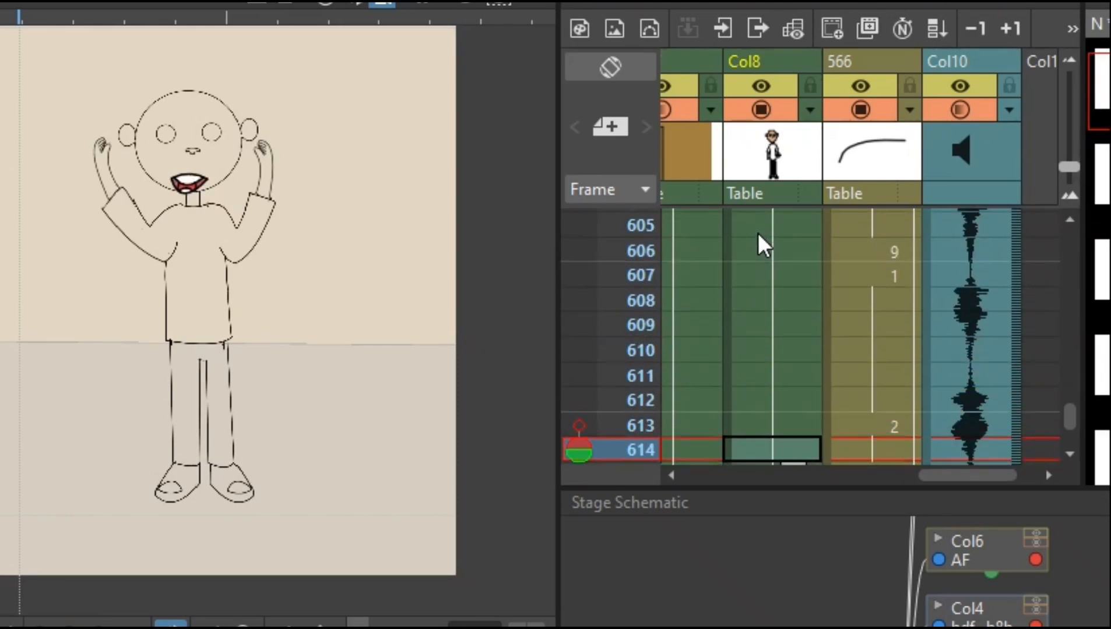
pyautogui.press('Down')
pyautogui.press('Down')
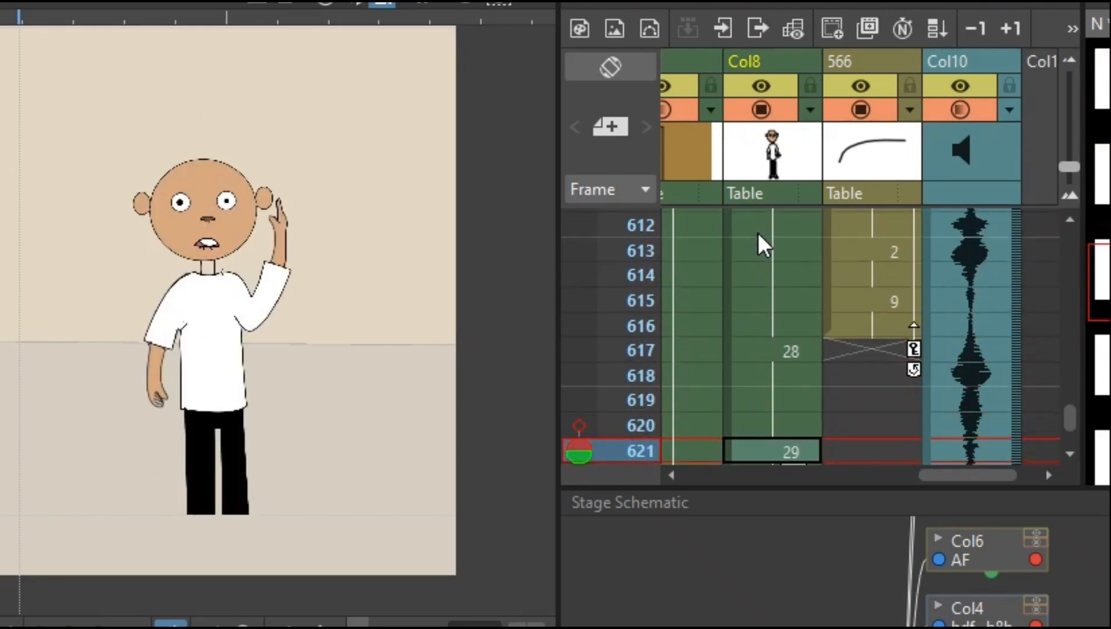